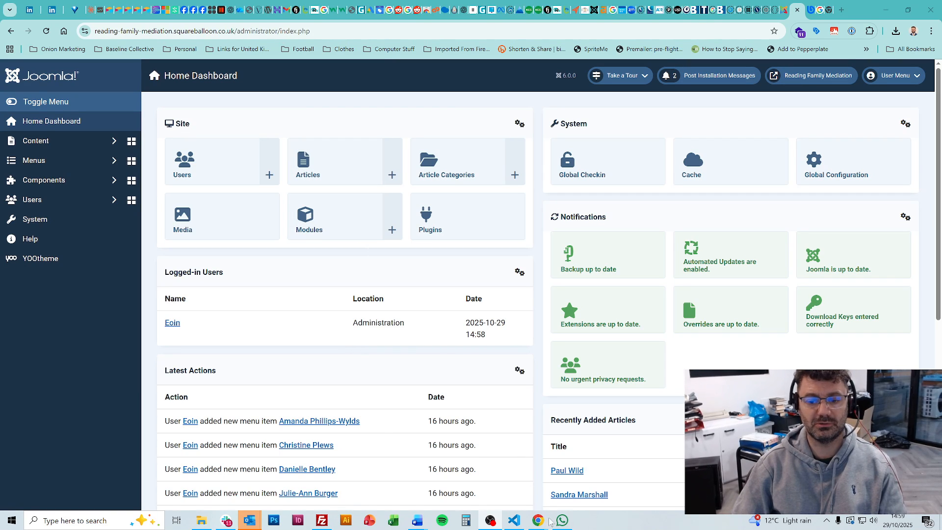
Open the configuration options of the Media manager under the site's content
{"action": "mouse_move", "coordinate": [536, 522]}
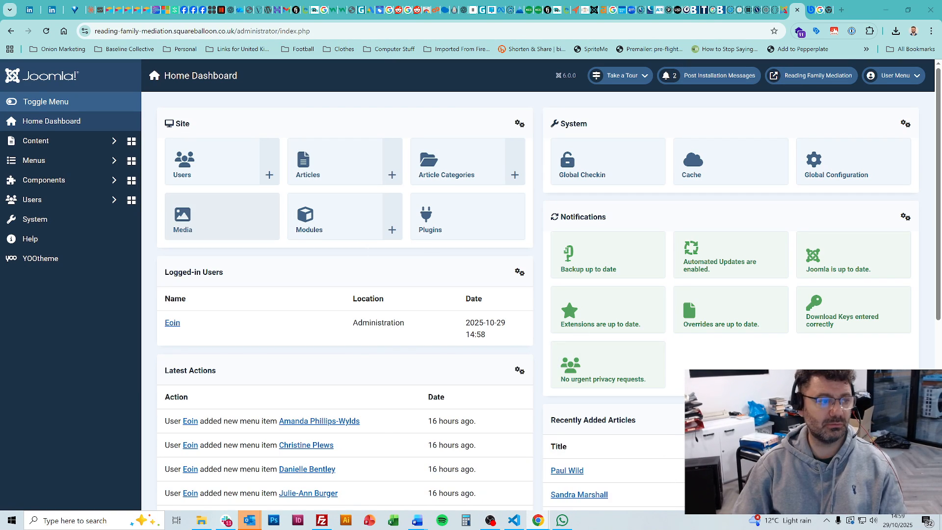
{"action": "left_click", "coordinate": [59, 143]}
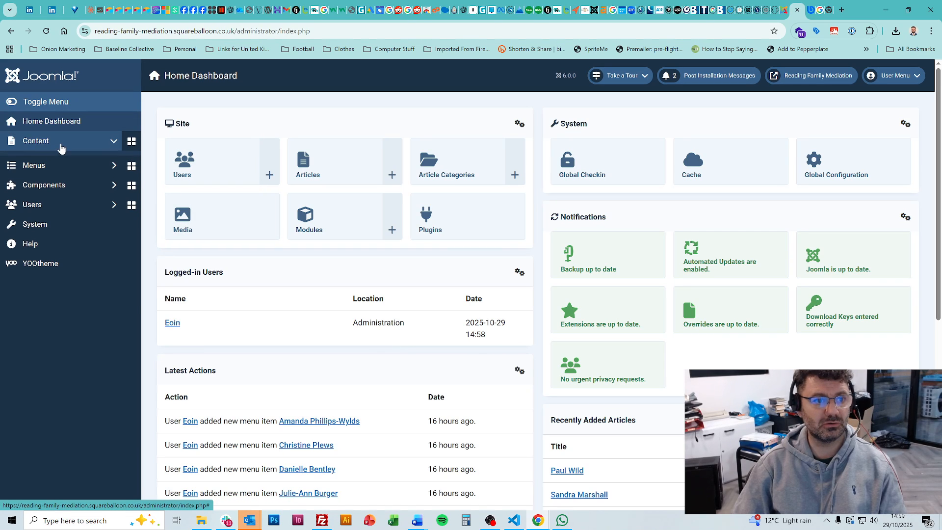
{"action": "left_click", "coordinate": [47, 263]}
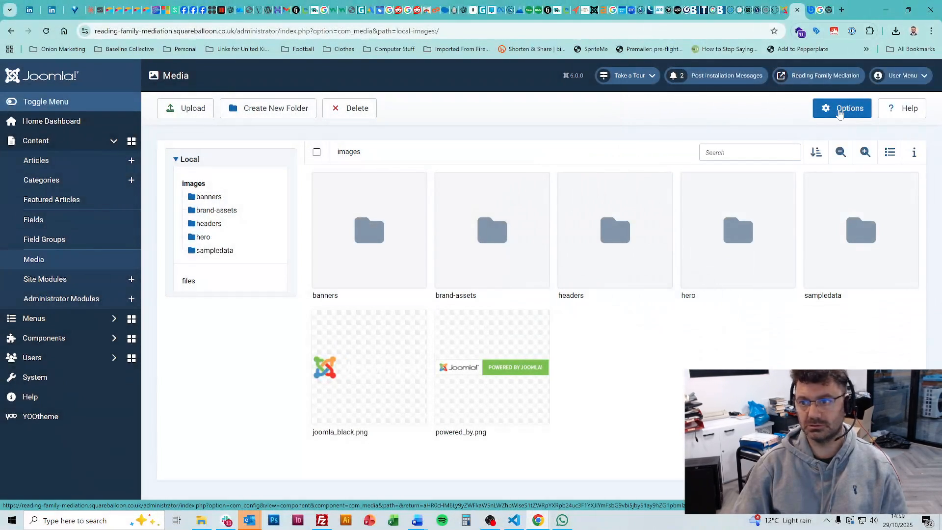
{"action": "left_click", "coordinate": [839, 114]}
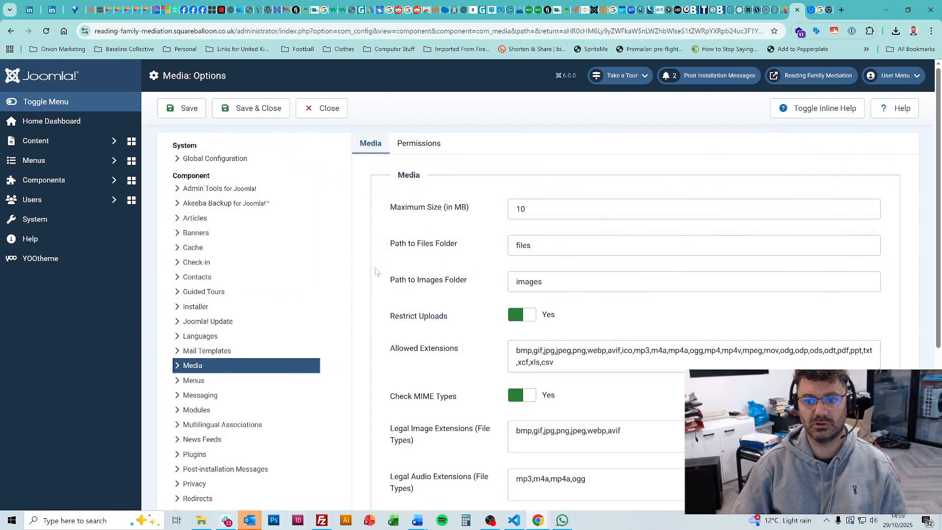
Append svg to both the Allowed Extensions list and the Legal Image Extensions list
{"action": "scroll", "coordinate": [405, 245], "scroll_direction": "down", "scroll_amount": 2}
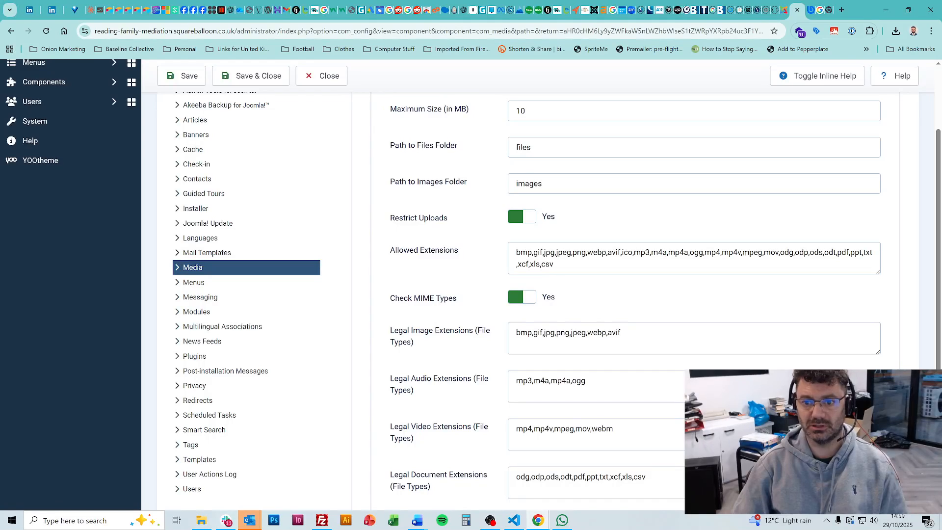
{"action": "left_click", "coordinate": [557, 263]}
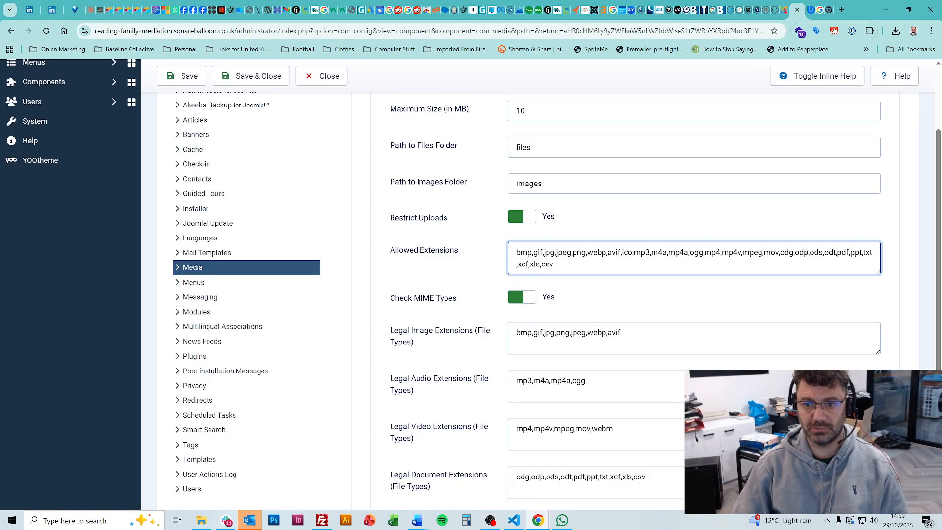
{"action": "type", "text": ",svg"}
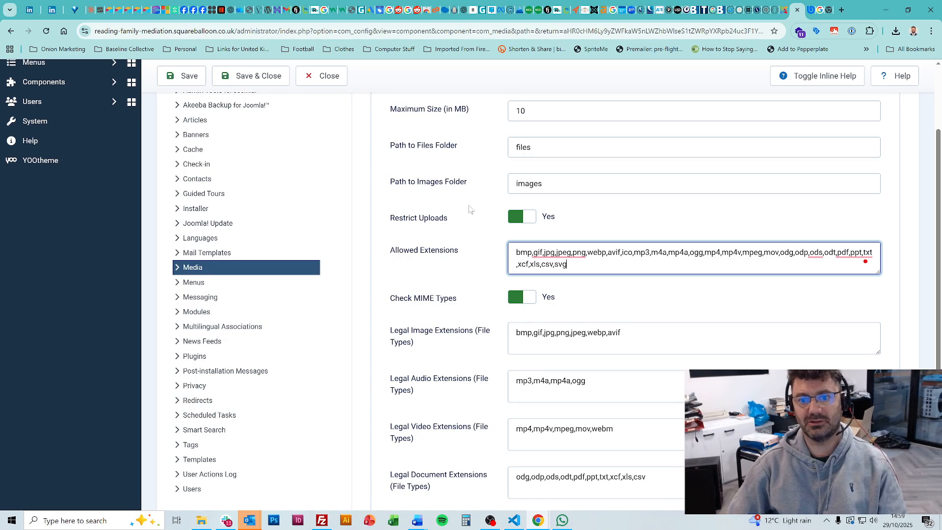
{"action": "scroll", "coordinate": [433, 197], "scroll_direction": "down", "scroll_amount": 3}
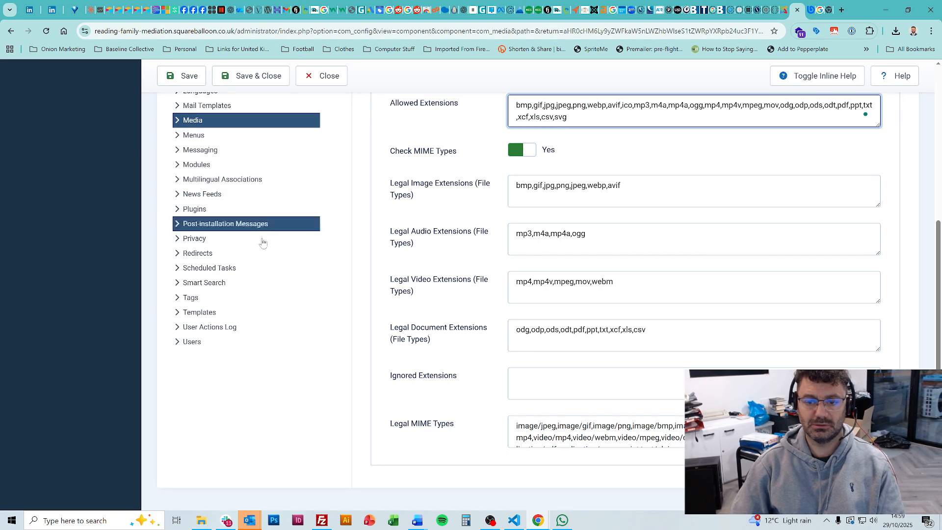
{"action": "left_click", "coordinate": [625, 187]}
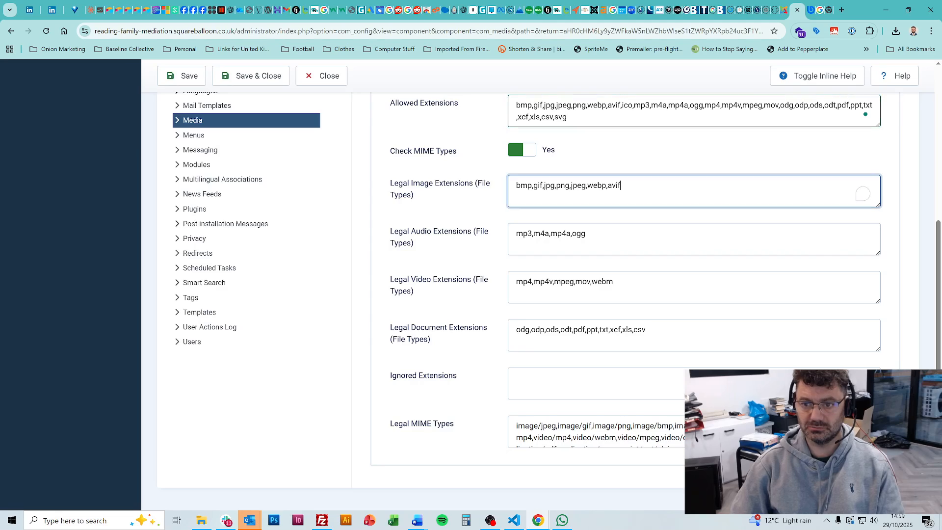
{"action": "type", "text": ",svg"}
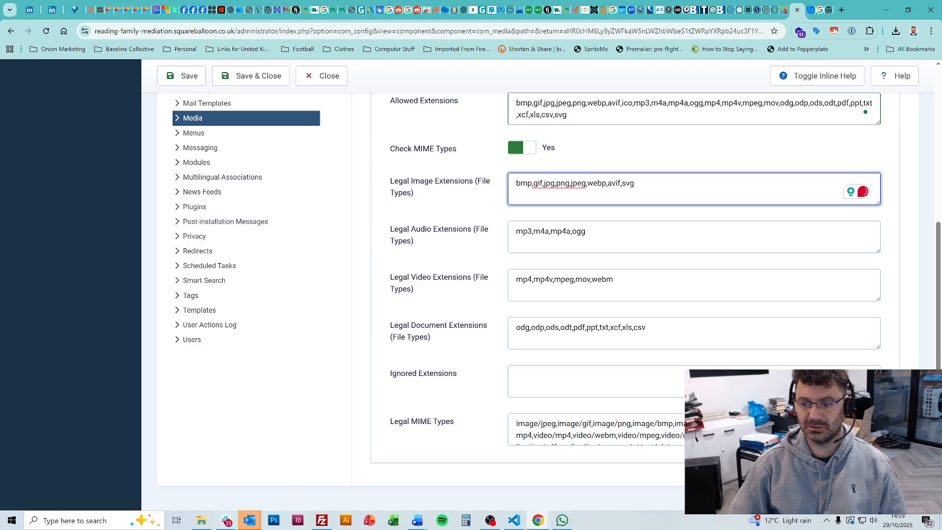
Place the cursor in the Legal MIME Types list and save the media options
{"action": "scroll", "coordinate": [596, 430], "scroll_direction": "down", "scroll_amount": 1}
{"action": "left_click", "coordinate": [765, 435]}
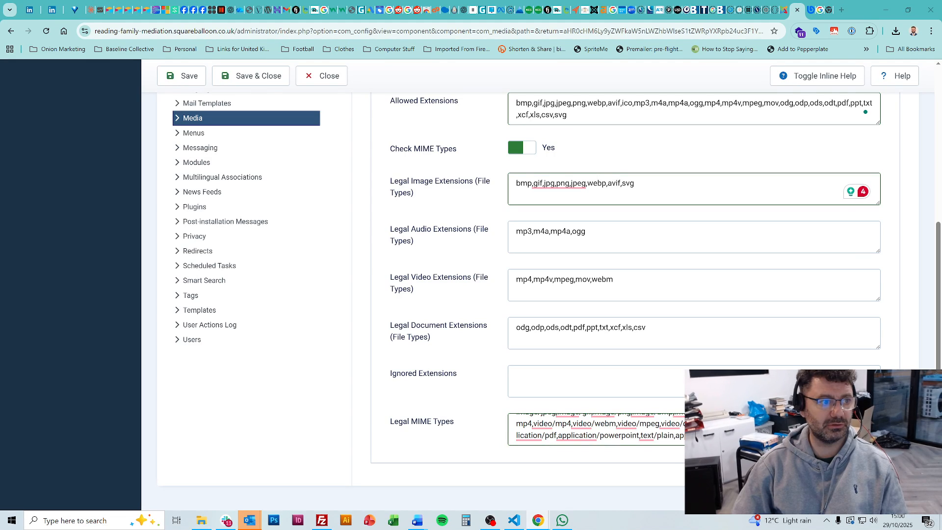
{"action": "left_click", "coordinate": [780, 432]}
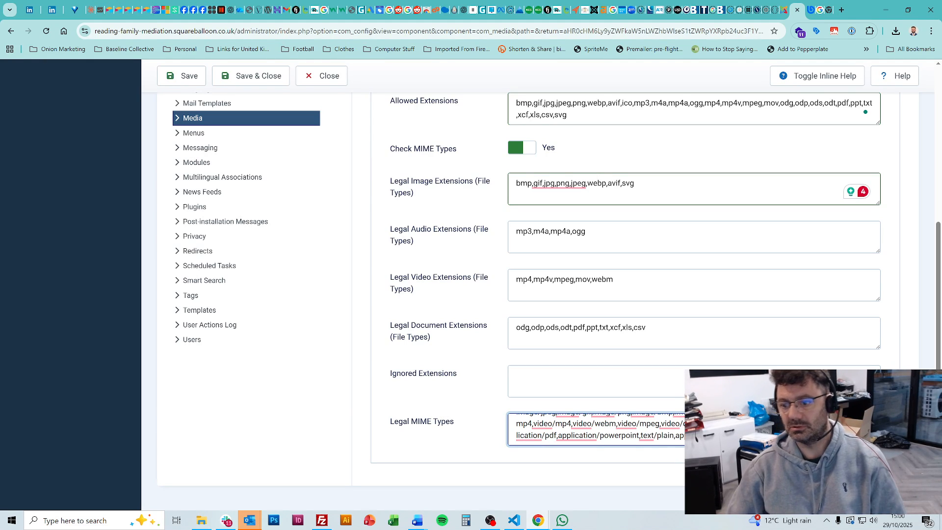
{"action": "left_click", "coordinate": [189, 76]}
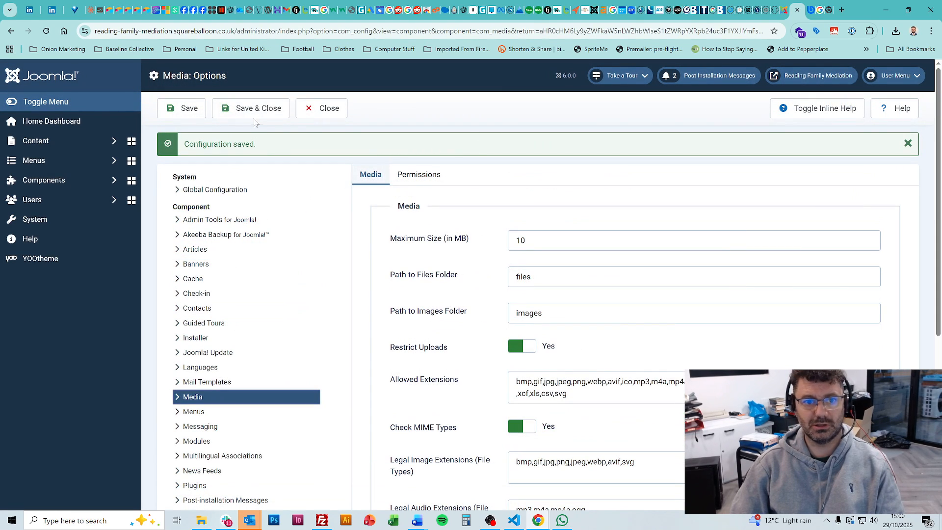
Set the maximum upload size to 50 MB, then save and close the media options
{"action": "key", "text": "ctrl+a"}
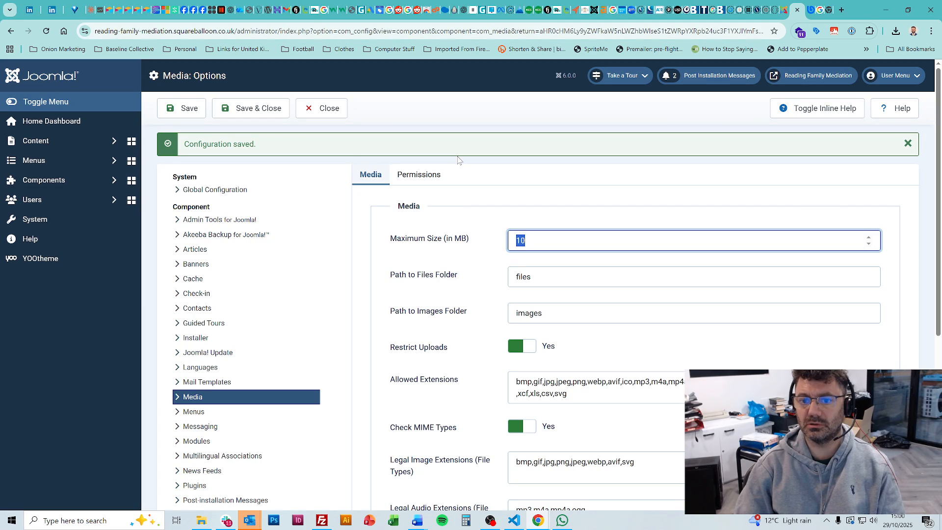
{"action": "type", "text": "50"}
{"action": "left_click", "coordinate": [274, 107]}
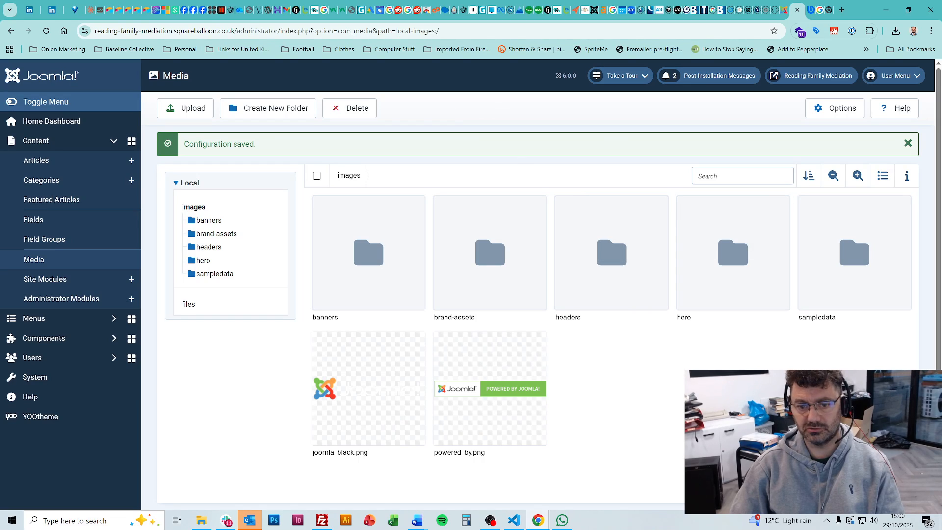
Open the brand-assets media folder and browse for an upload in 03. Design > Reading Family Mediation > Brand
{"action": "double_click", "coordinate": [488, 263]}
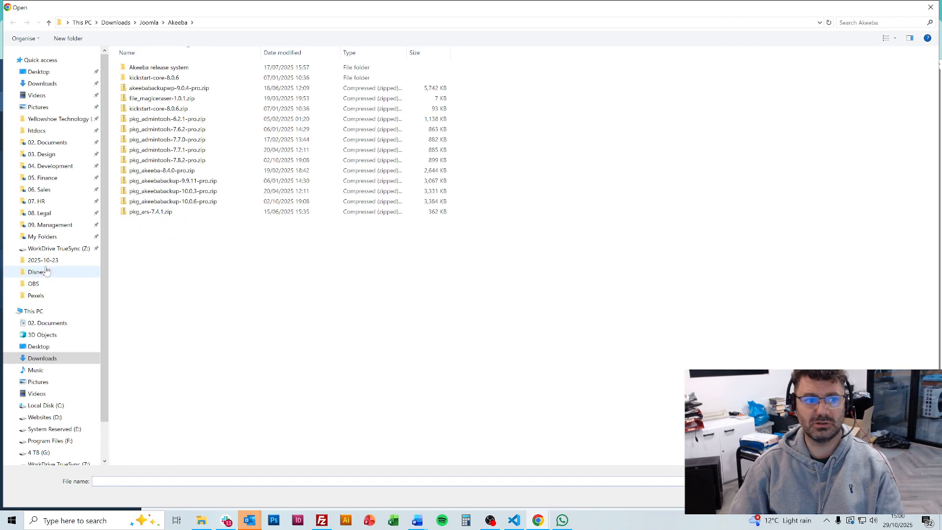
{"action": "left_click", "coordinate": [42, 154]}
{"action": "scroll", "coordinate": [230, 192], "scroll_direction": "down", "scroll_amount": 10}
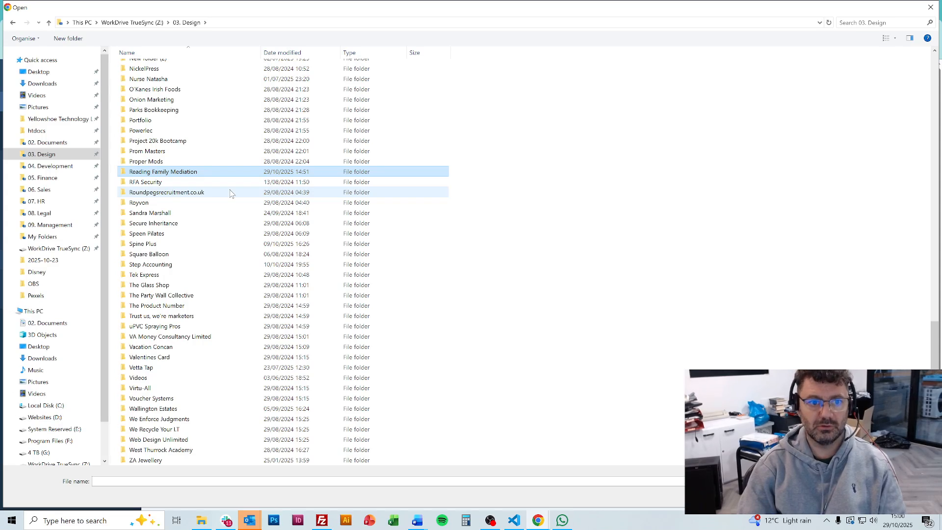
{"action": "key", "text": "Return"}
{"action": "key", "text": "Down"}
{"action": "key", "text": "Return"}
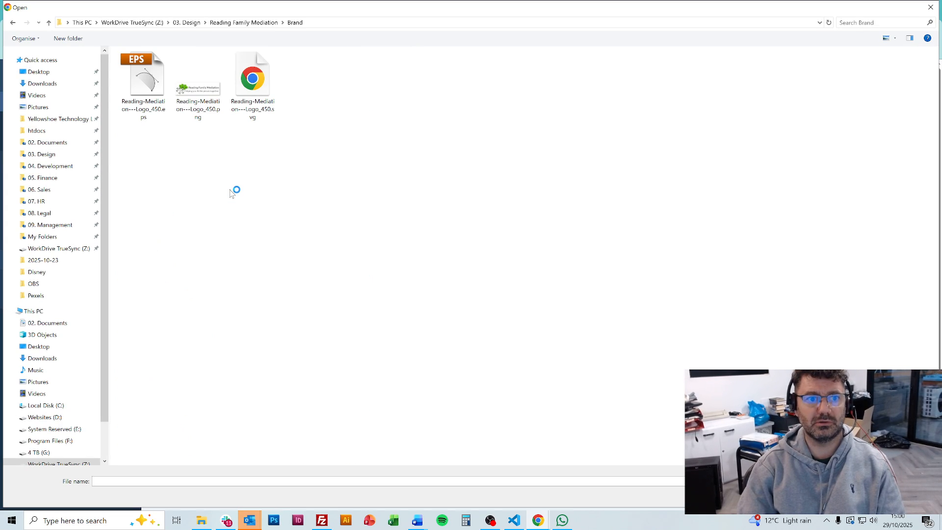
Upload Reading-Mediation---Logo_450.svg and Reading-Mediation---Logo_450.png to the brand-assets folder
{"action": "key", "text": "Right"}
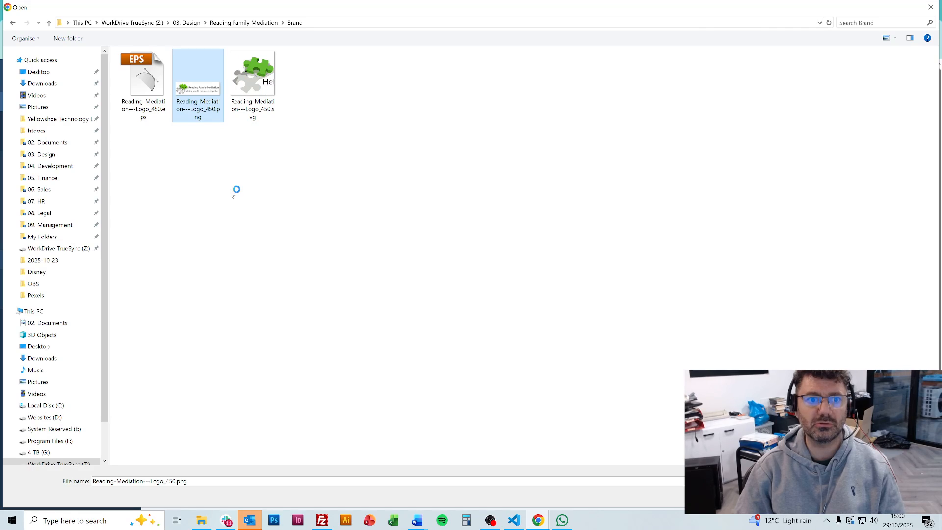
{"action": "key", "text": "Right"}
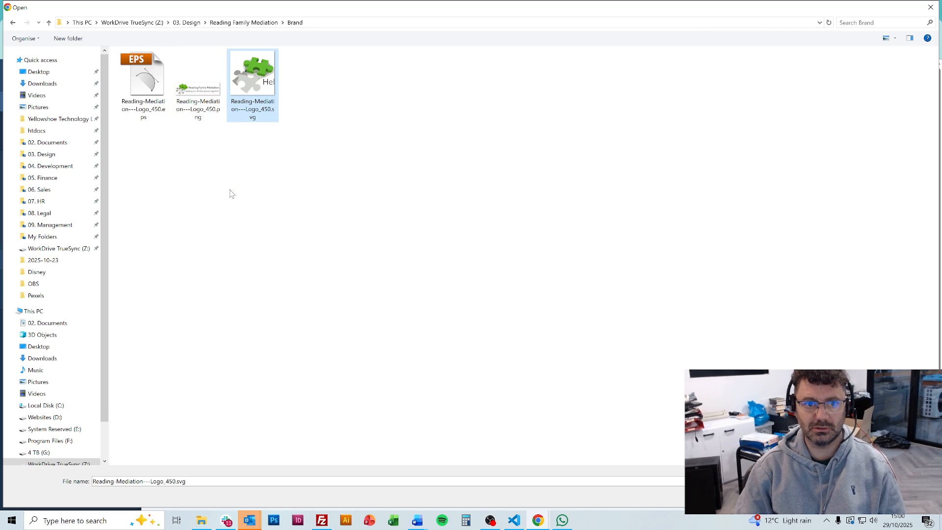
{"action": "key", "text": "Return"}
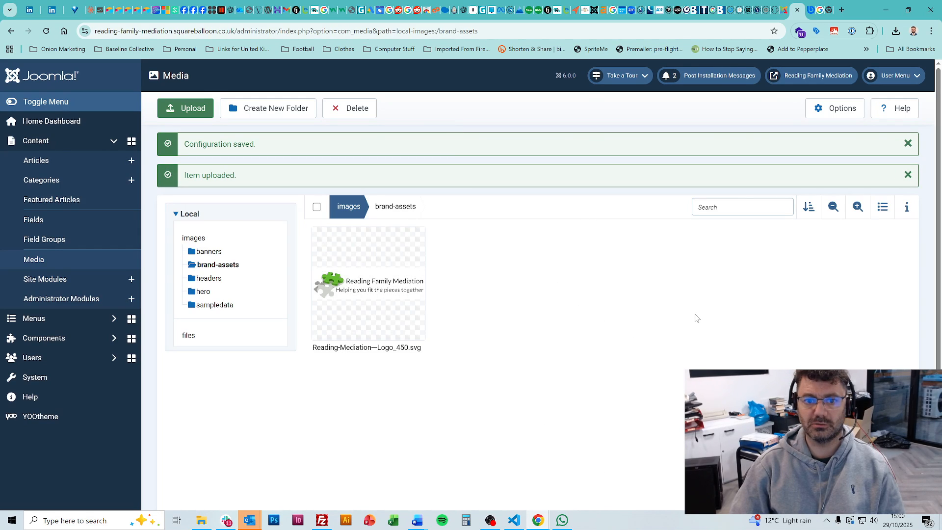
{"action": "left_click", "coordinate": [162, 113]}
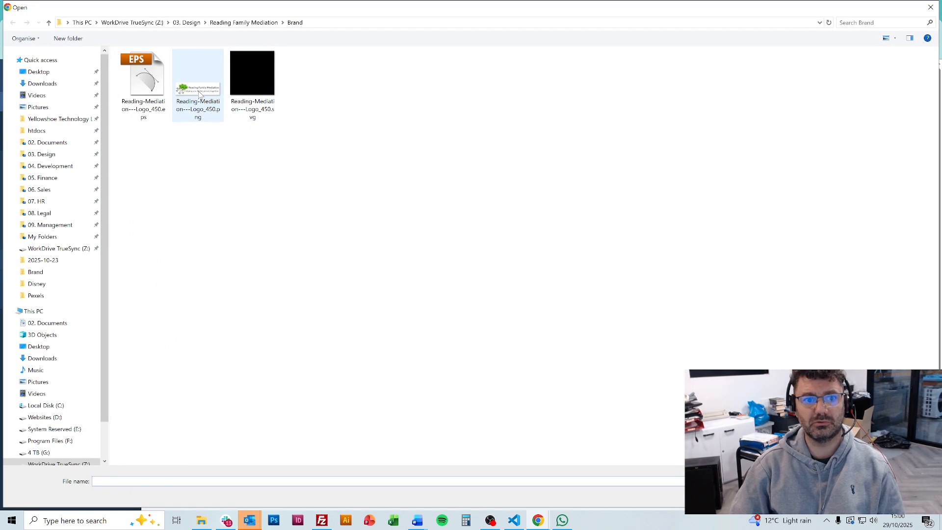
{"action": "double_click", "coordinate": [198, 95]}
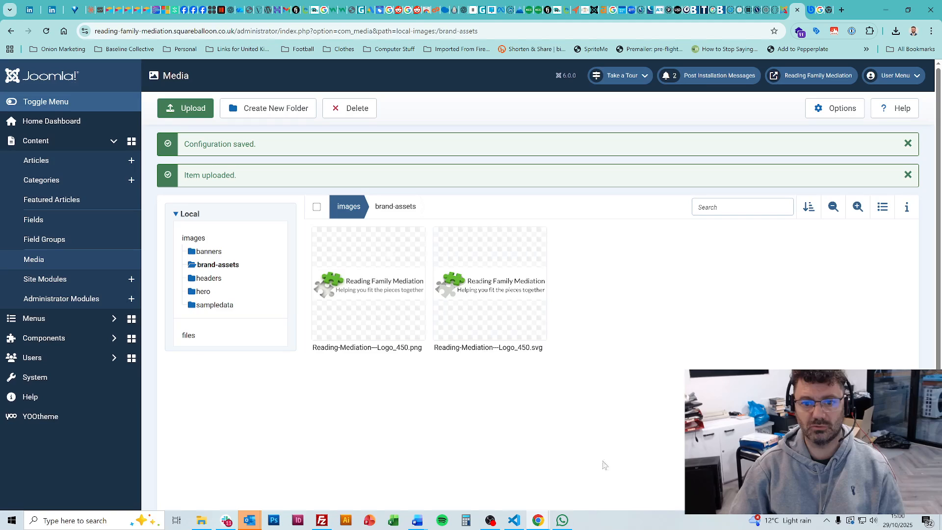
Preview the PNG version of the logo to examine its image quality, then close the preview
{"action": "left_click", "coordinate": [384, 290]}
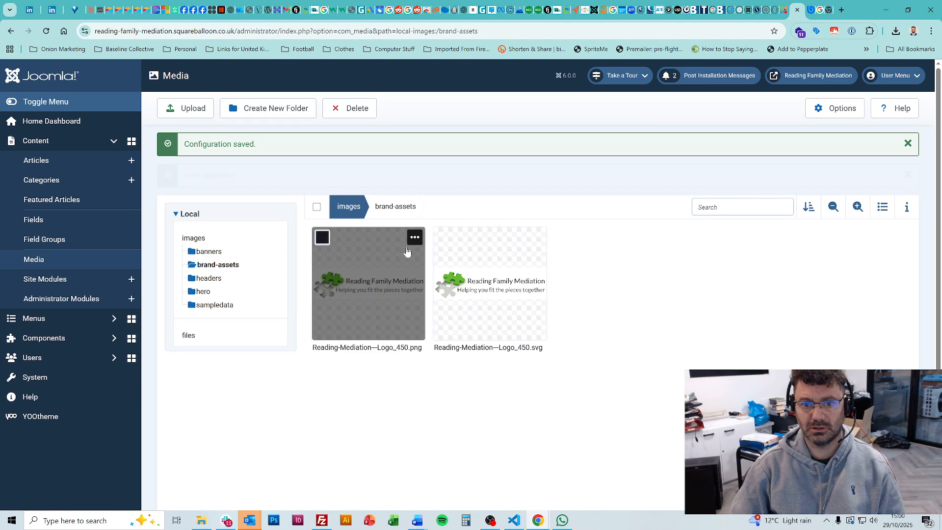
{"action": "left_click", "coordinate": [415, 206]}
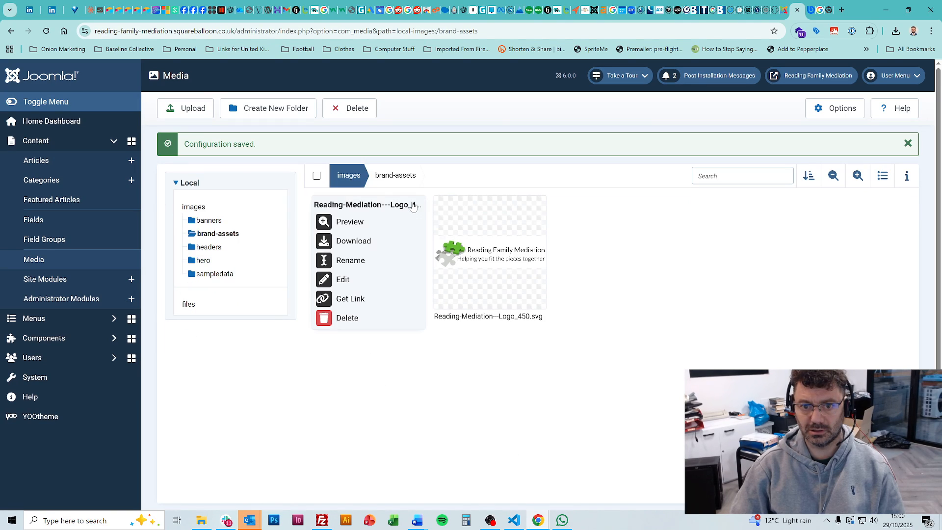
{"action": "left_click", "coordinate": [346, 220]}
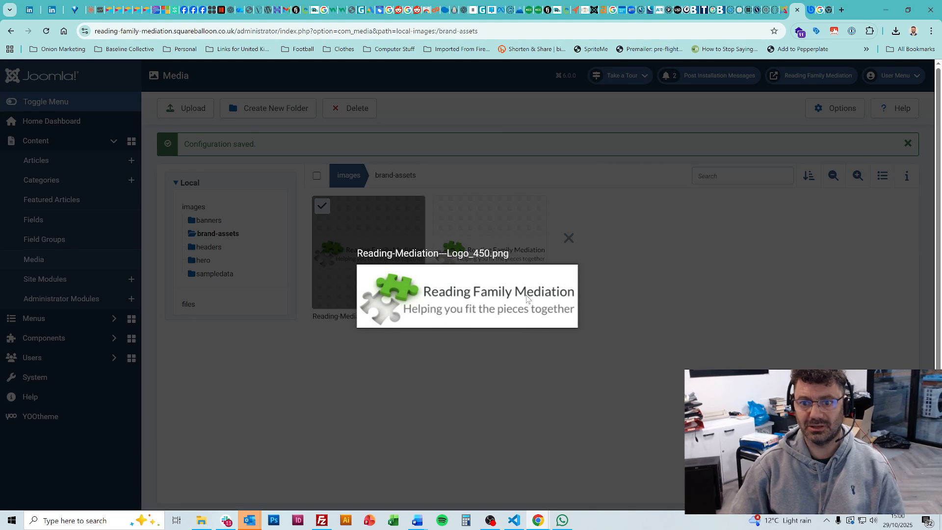
{"action": "key", "text": "ctrl"}
{"action": "key", "text": "ctrl"}
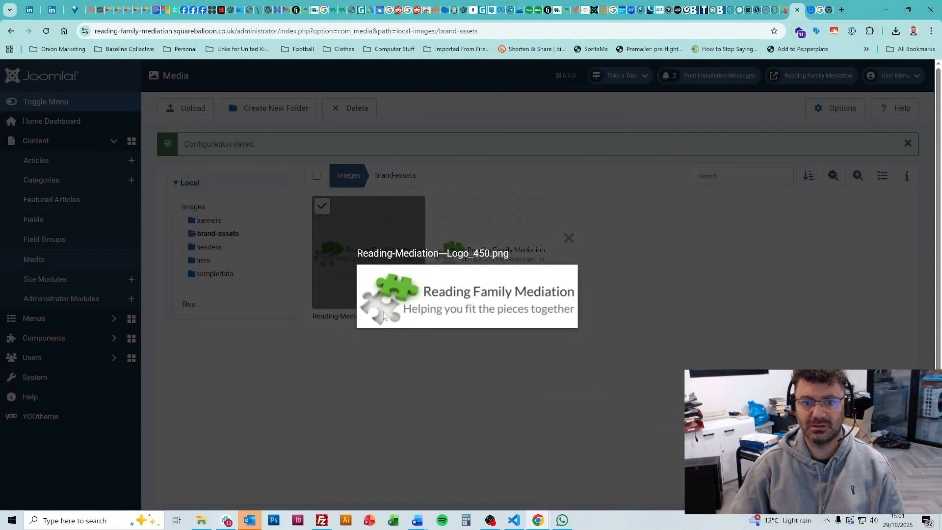
{"action": "key", "text": "ctrl"}
{"action": "key", "text": "ctrl"}
{"action": "double_click", "coordinate": [653, 336]}
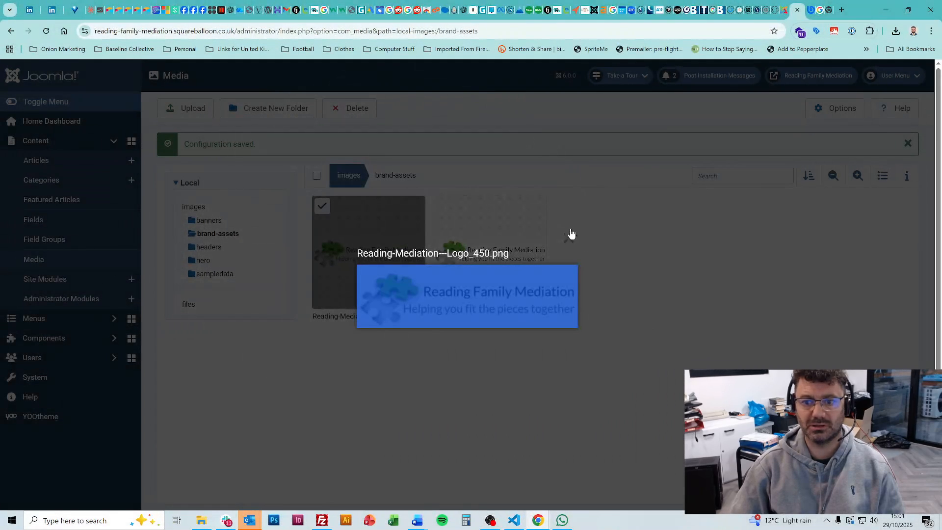
{"action": "left_click", "coordinate": [567, 239]}
Preview the SVG version of the logo for comparison, then close the preview
{"action": "left_click", "coordinate": [537, 205]}
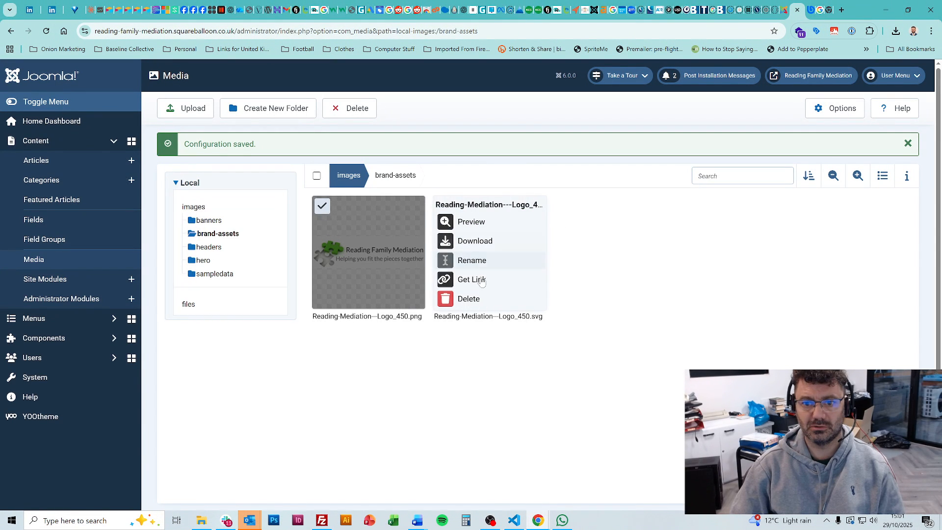
{"action": "left_click", "coordinate": [476, 222]}
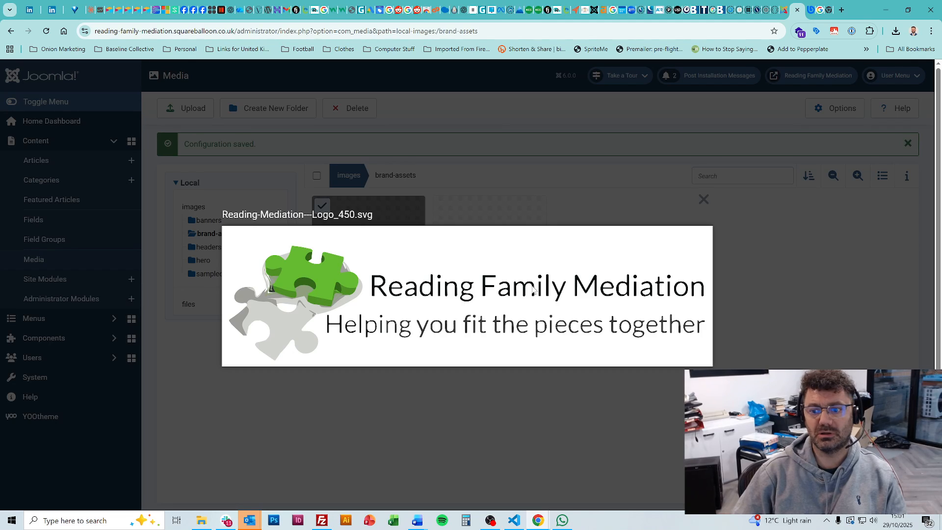
{"action": "left_click", "coordinate": [704, 199]}
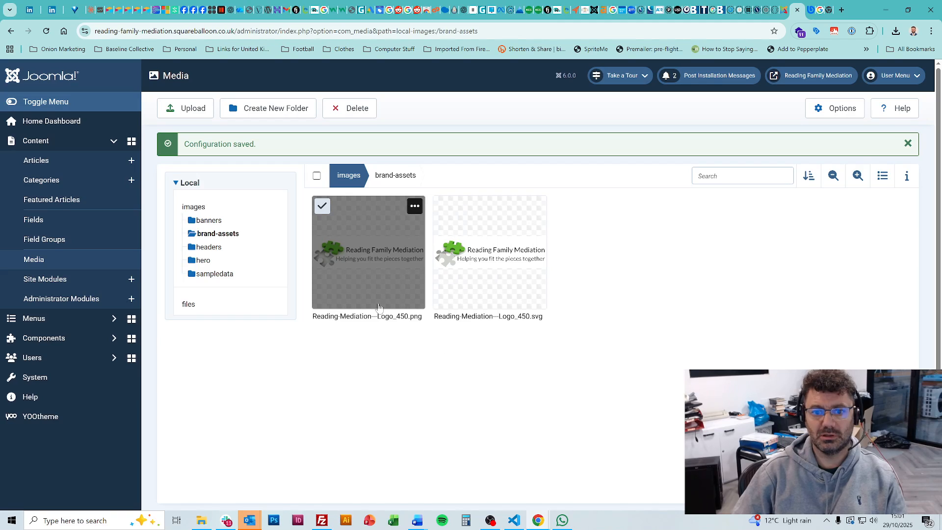
Deselect the PNG logo, then preview the SVG logo once more and close it
{"action": "left_click", "coordinate": [321, 207]}
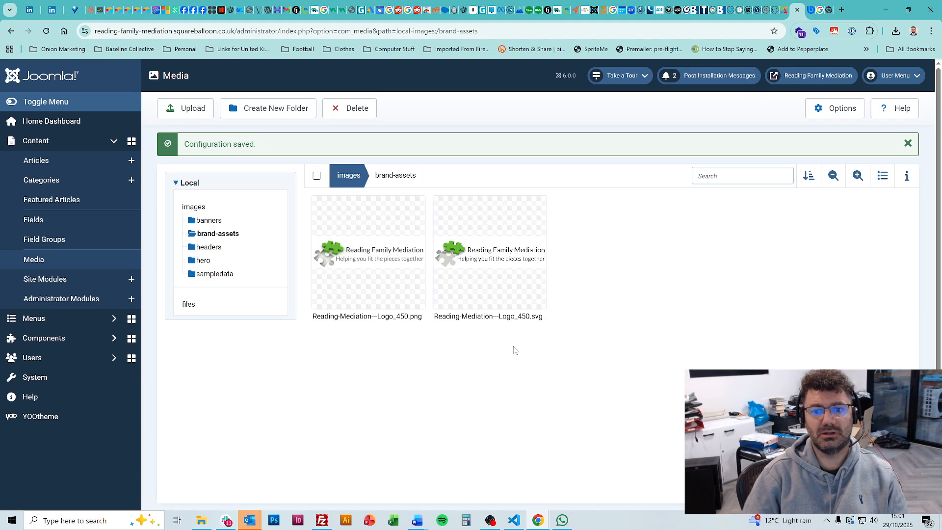
{"action": "left_click", "coordinate": [535, 206]}
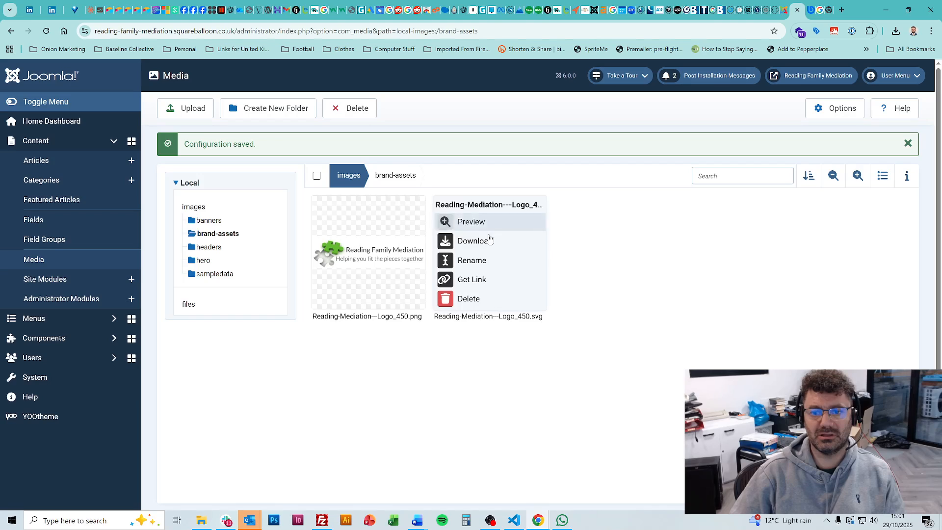
{"action": "left_click", "coordinate": [473, 228]}
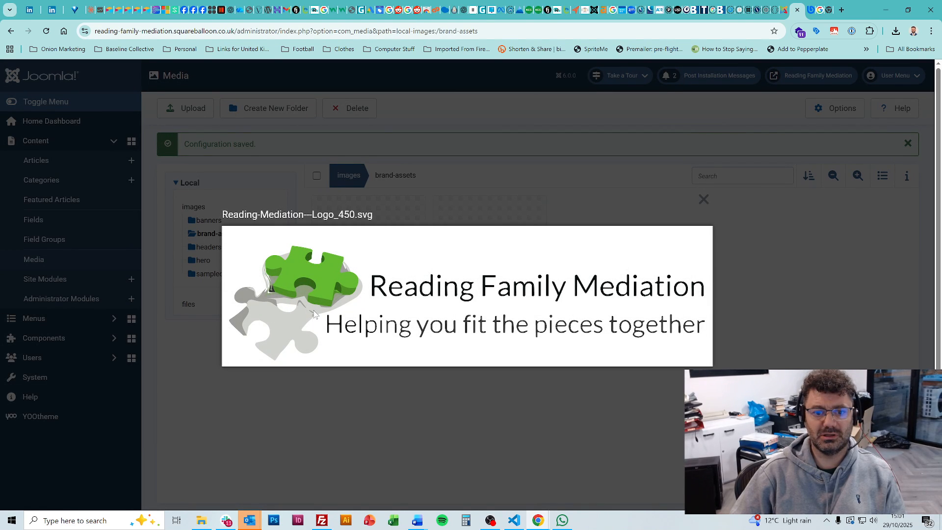
{"action": "left_click", "coordinate": [704, 199]}
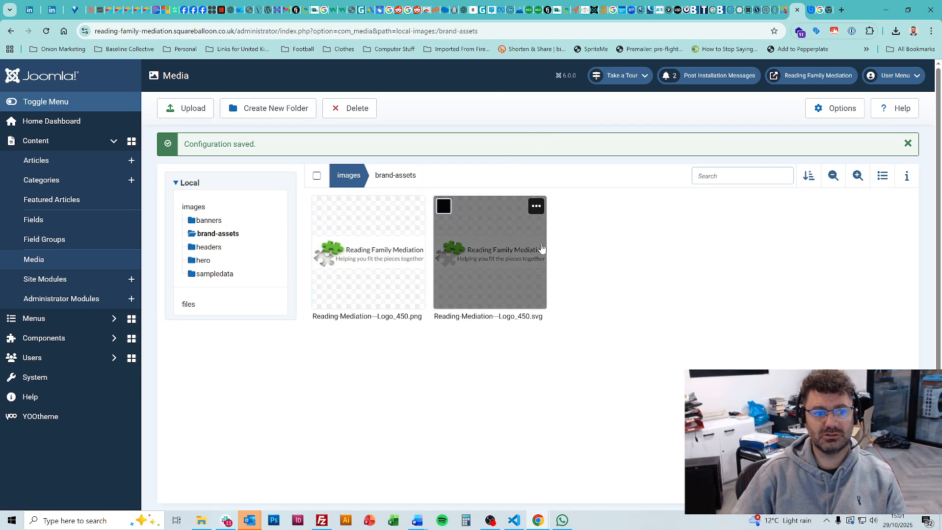
Open the YOOtheme site layout settings and bring up the image picker for the logo image
{"action": "left_click", "coordinate": [69, 421]}
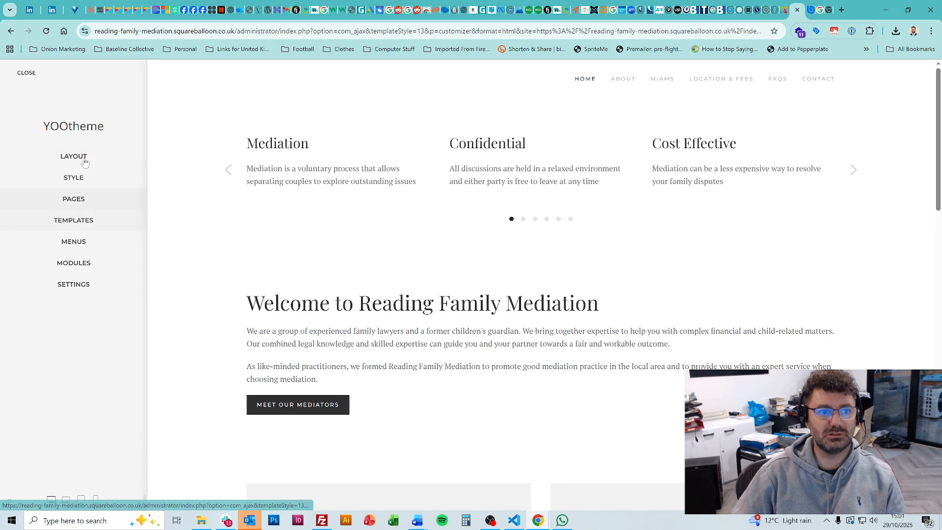
{"action": "left_click", "coordinate": [74, 156]}
{"action": "left_click", "coordinate": [30, 160]}
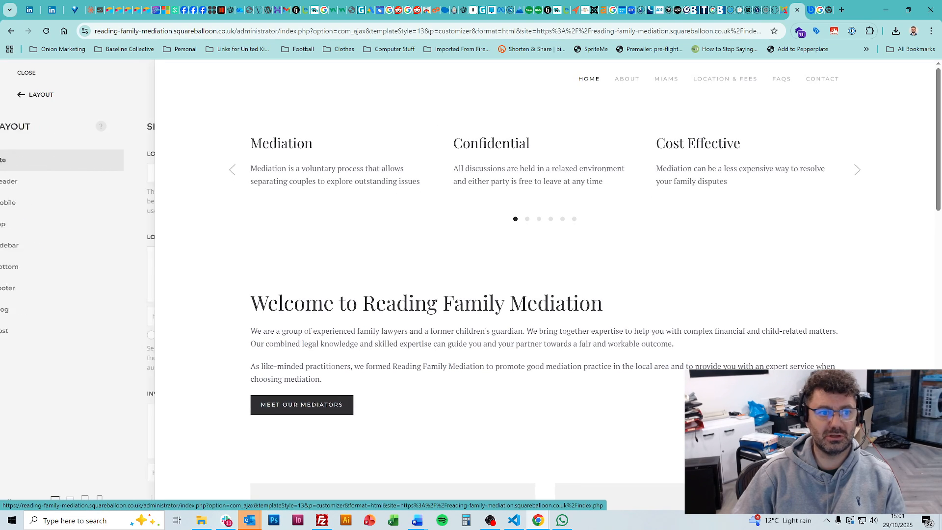
{"action": "left_click", "coordinate": [70, 252]}
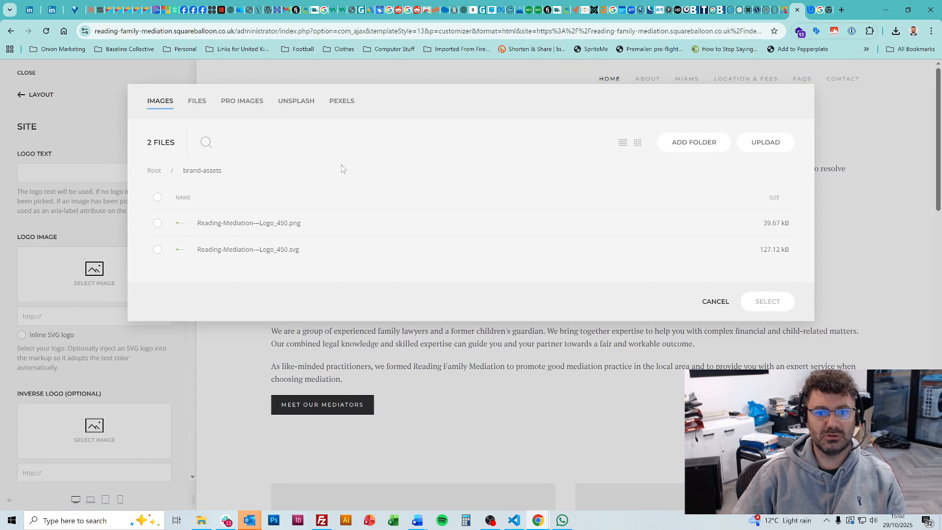
Delete Reading-Mediation---Logo_450.svg from the brand-assets folder and upload it again from the recent downloads
{"action": "left_click", "coordinate": [311, 250]}
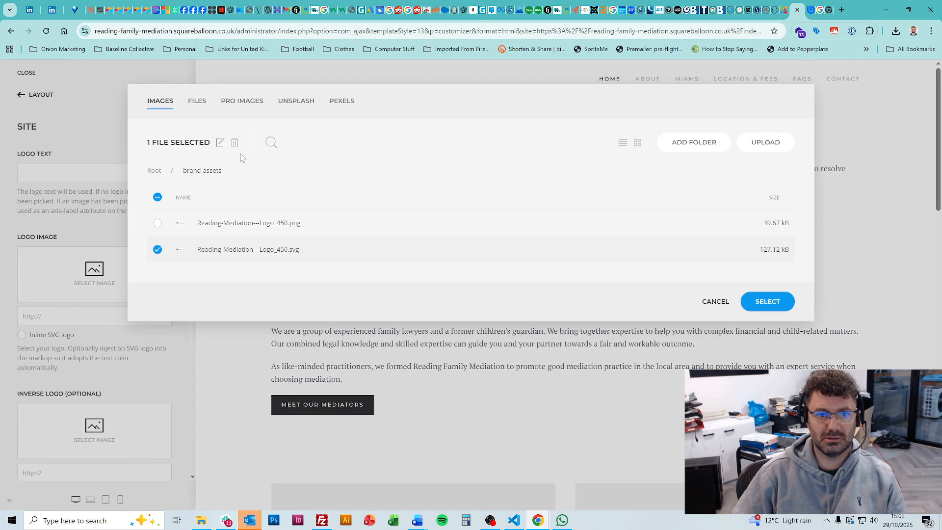
{"action": "left_click", "coordinate": [233, 142]}
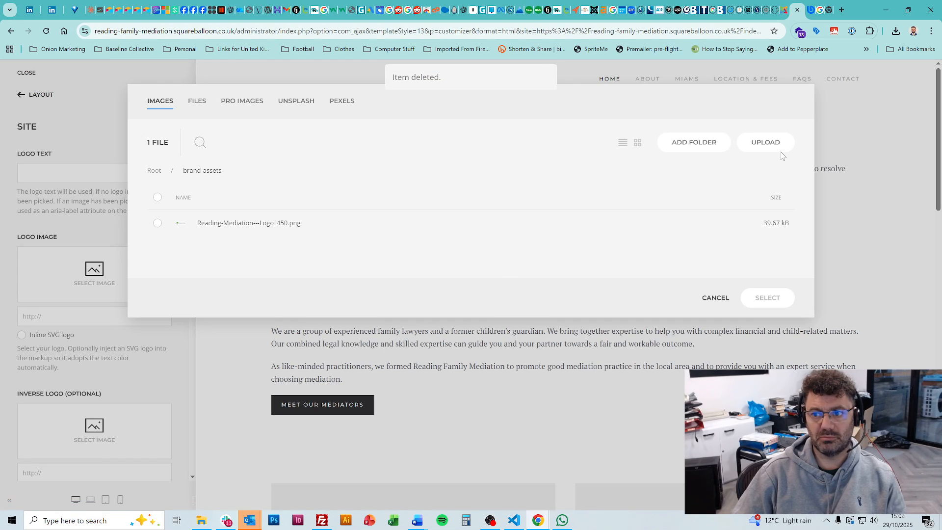
{"action": "left_click", "coordinate": [896, 31]}
{"action": "left_click_drag", "start_coordinate": [838, 105], "coordinate": [347, 251]}
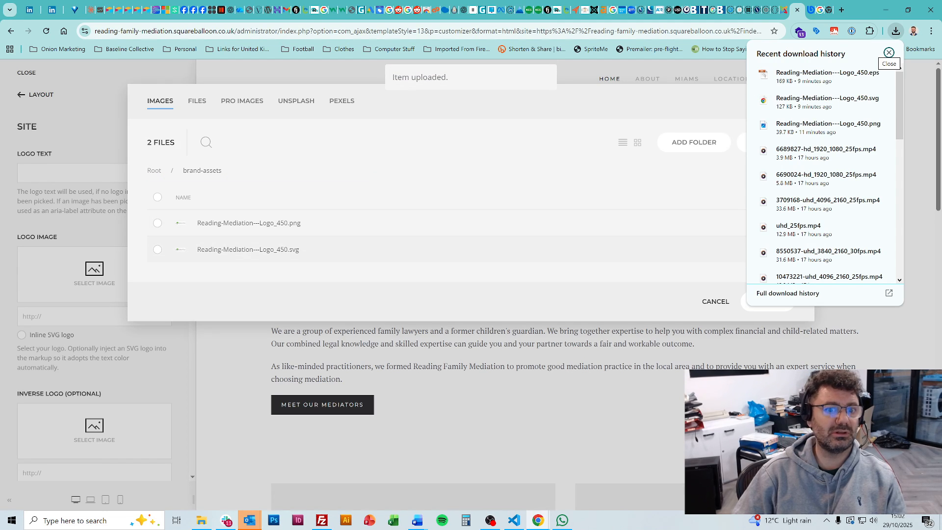
{"action": "left_click", "coordinate": [889, 53]}
Use the uploaded Reading-Mediation---Logo_450.svg as the site's logo image and save the layout
{"action": "left_click", "coordinate": [766, 301]}
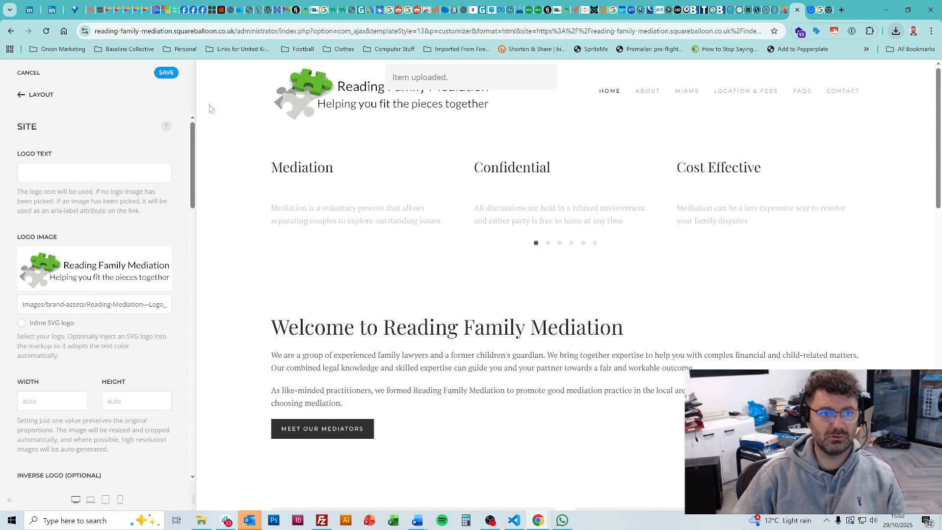
{"action": "left_click", "coordinate": [165, 72]}
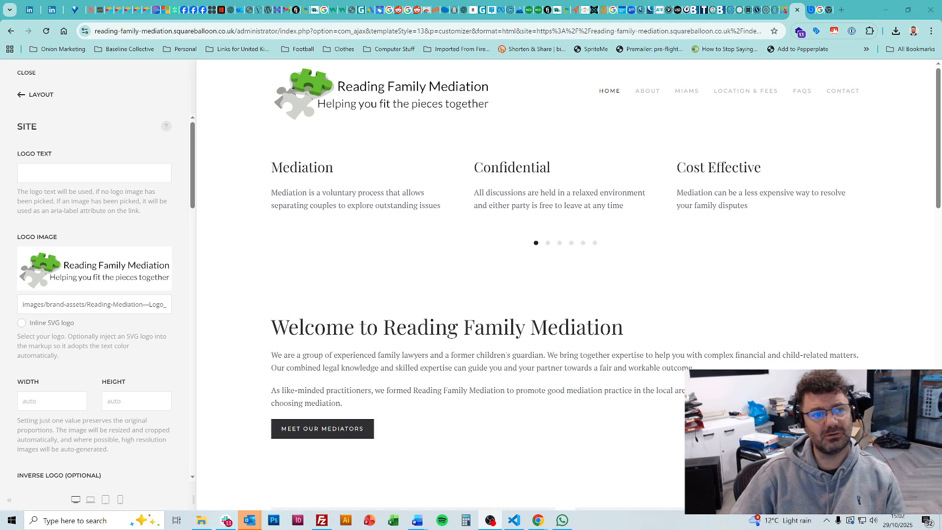
Leave the site layout settings and close the YOOtheme customizer to return to the Joomla dashboard
{"action": "mouse_move", "coordinate": [538, 519]}
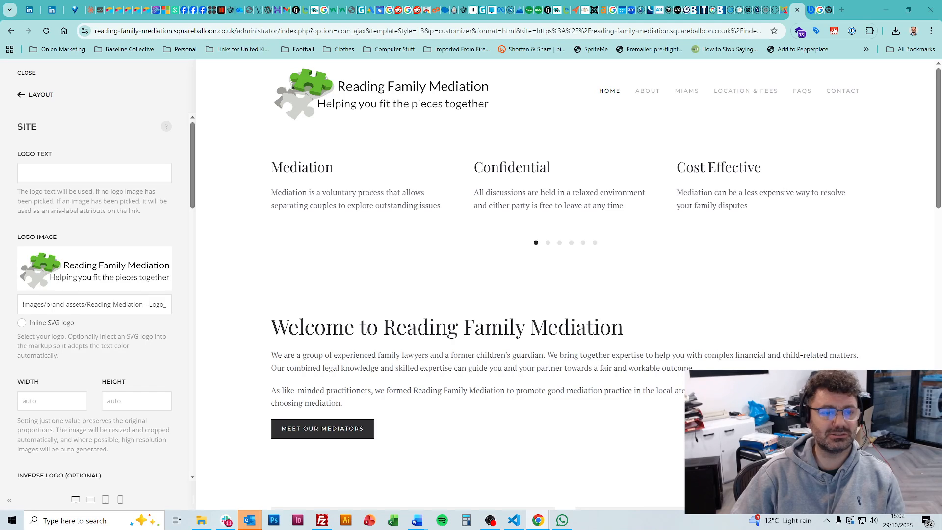
{"action": "left_click", "coordinate": [22, 94]}
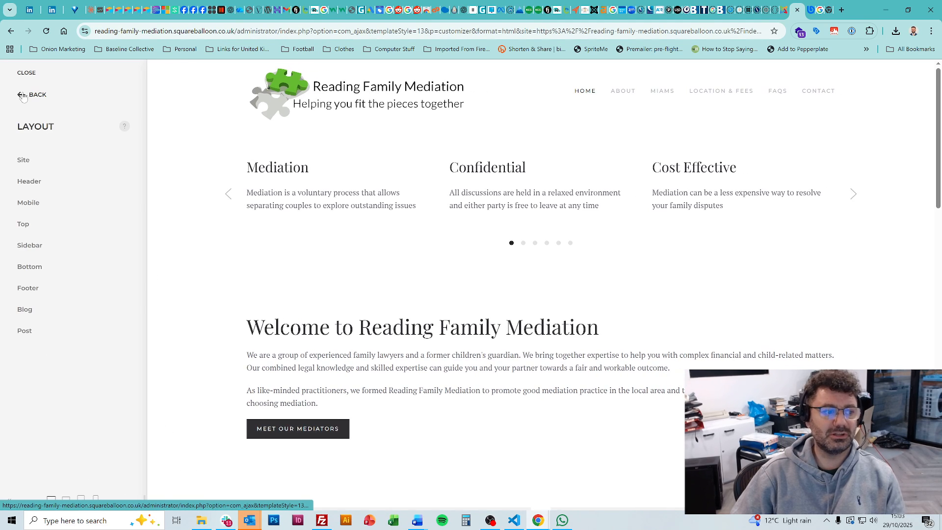
{"action": "left_click", "coordinate": [22, 94]}
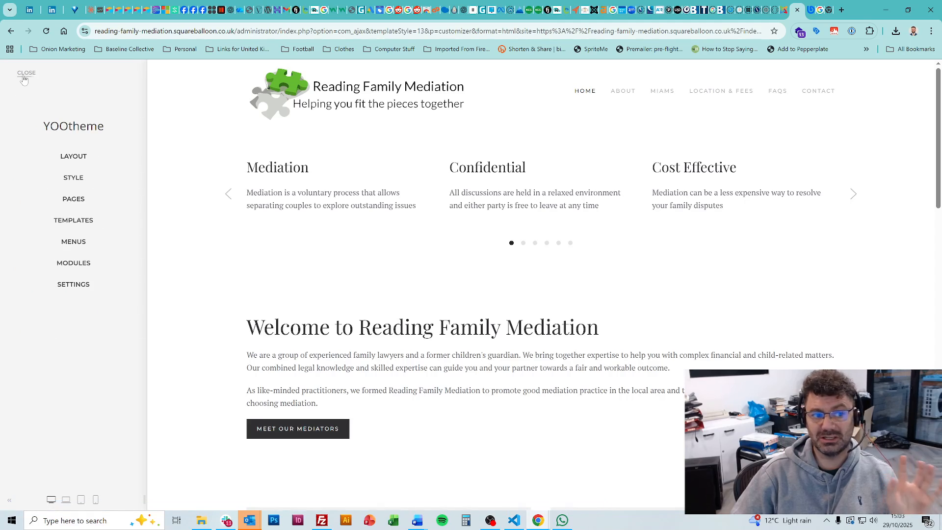
{"action": "left_click", "coordinate": [23, 77]}
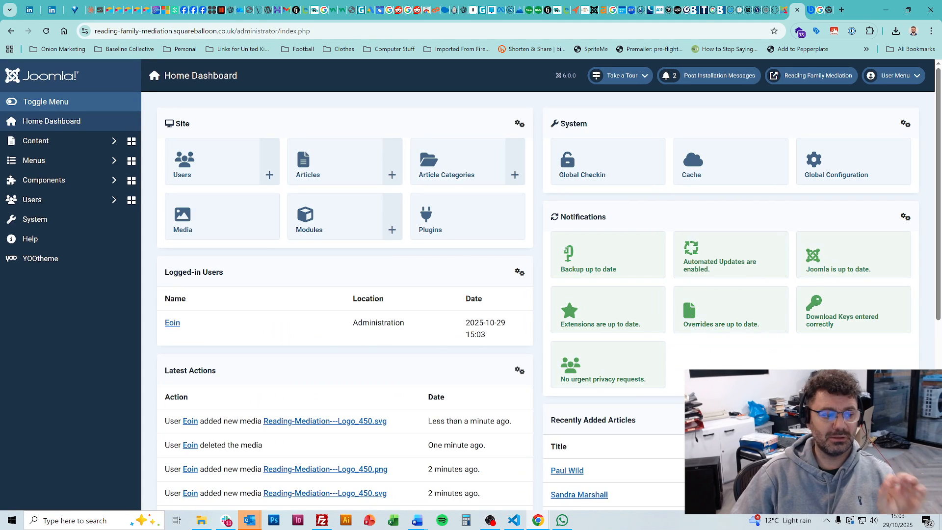